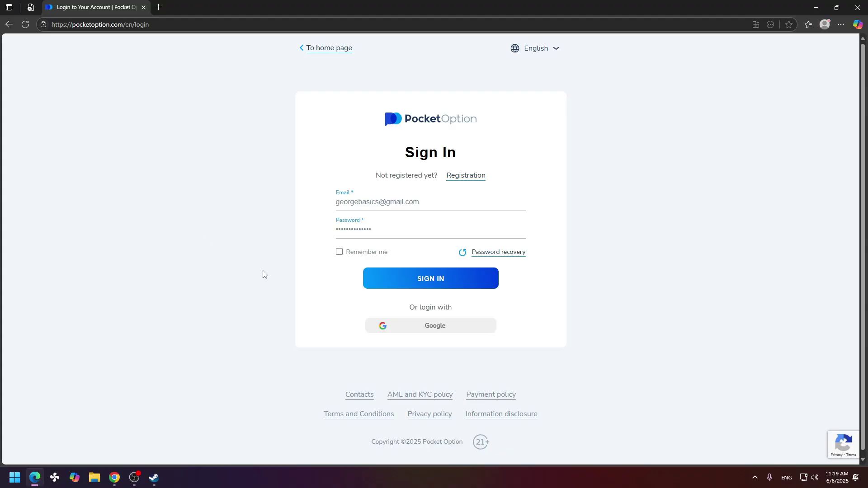
Sign in to Pocket Option and open Edge's Apps panel offering to install it as an app
{"action": "left_click", "coordinate": [421, 279]}
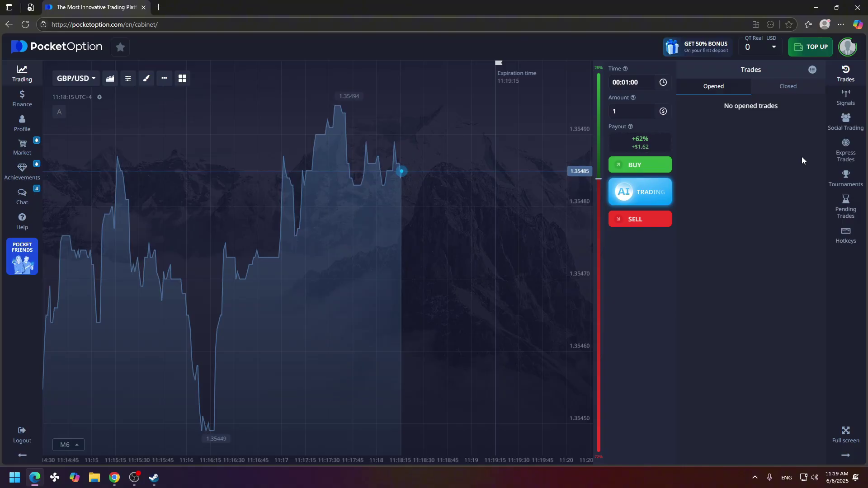
{"action": "left_click", "coordinate": [842, 25]}
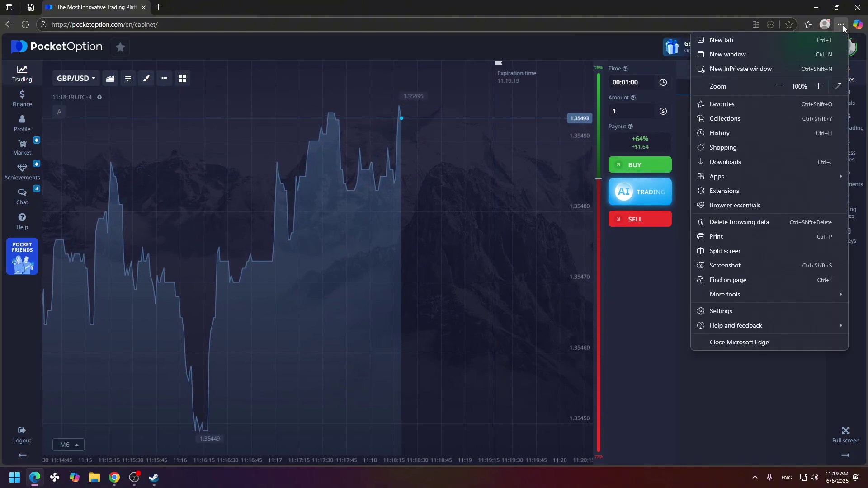
{"action": "mouse_move", "coordinate": [717, 176]}
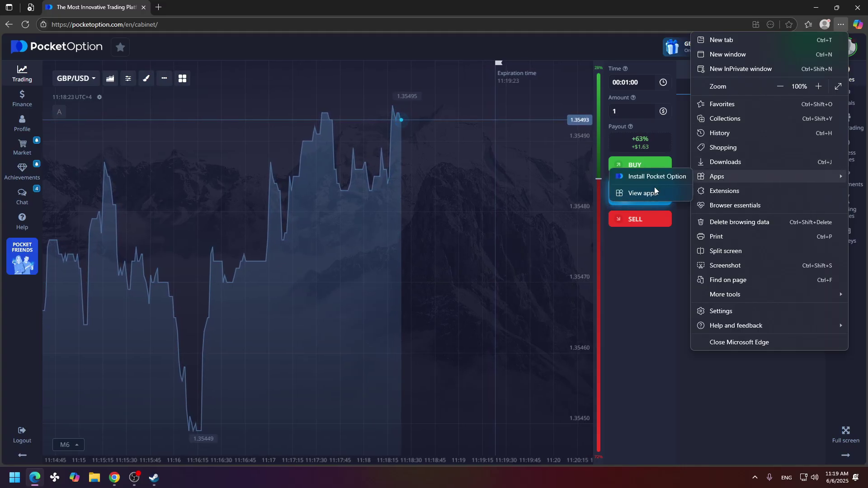
{"action": "left_click", "coordinate": [638, 195]}
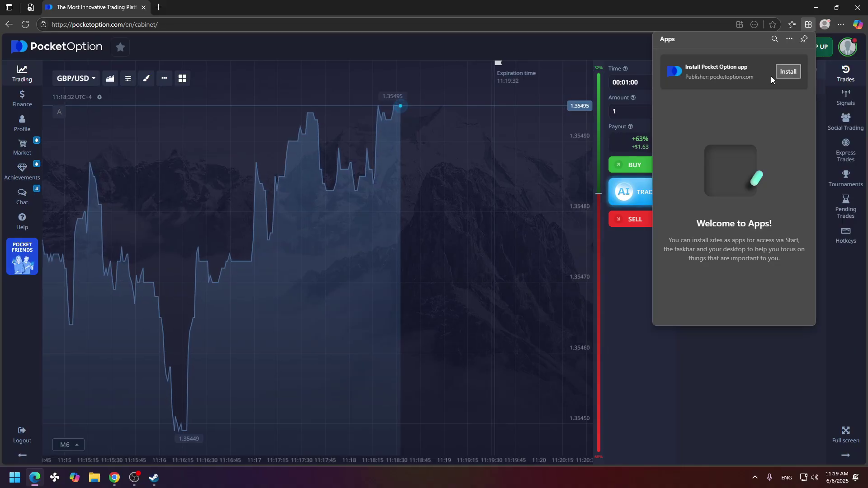
Dismiss the Apps flyout without installing, leaving the Pocket Option trading page
{"action": "left_click", "coordinate": [619, 49]}
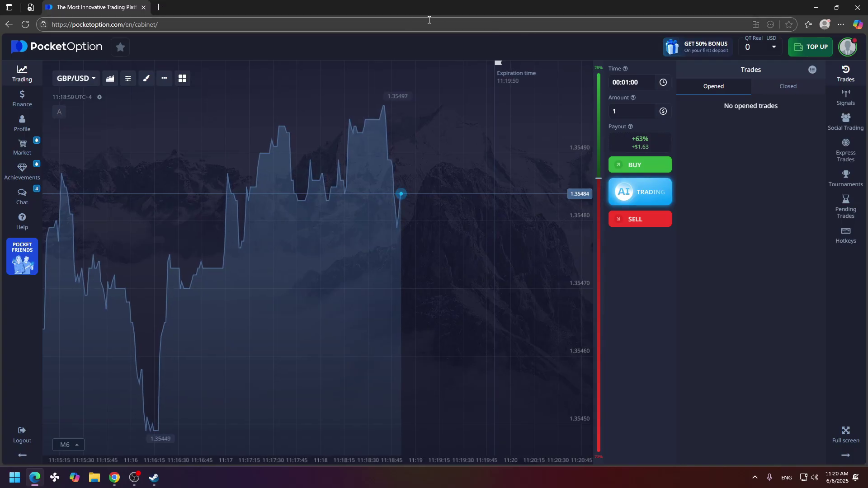
Install Pocket Option as an app with a desktop shortcut, then show the shortcut on the desktop
{"action": "left_click", "coordinate": [757, 26]}
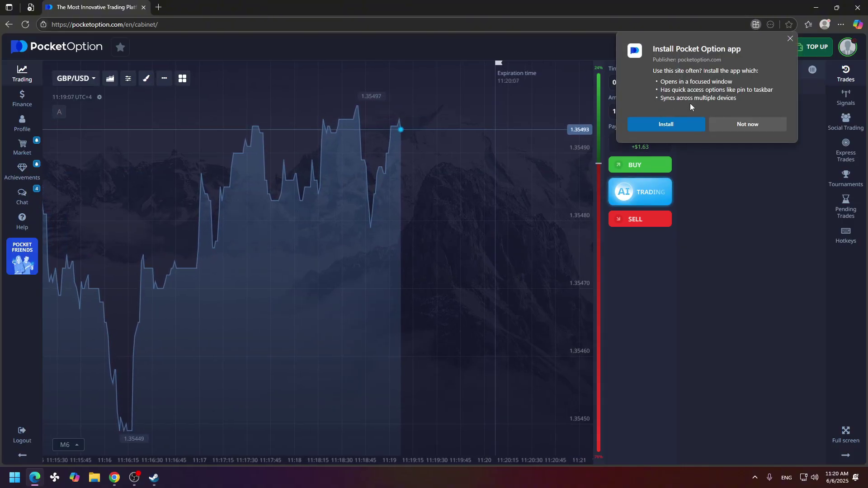
{"action": "left_click", "coordinate": [660, 129]}
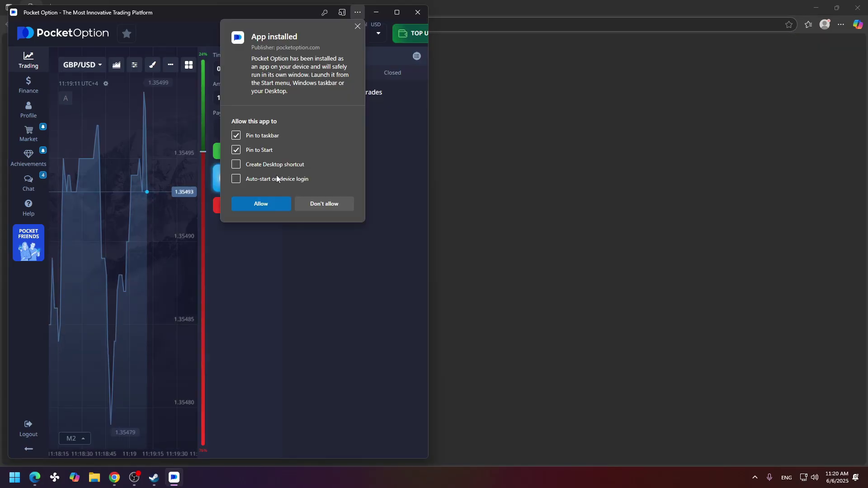
{"action": "left_click", "coordinate": [258, 167]}
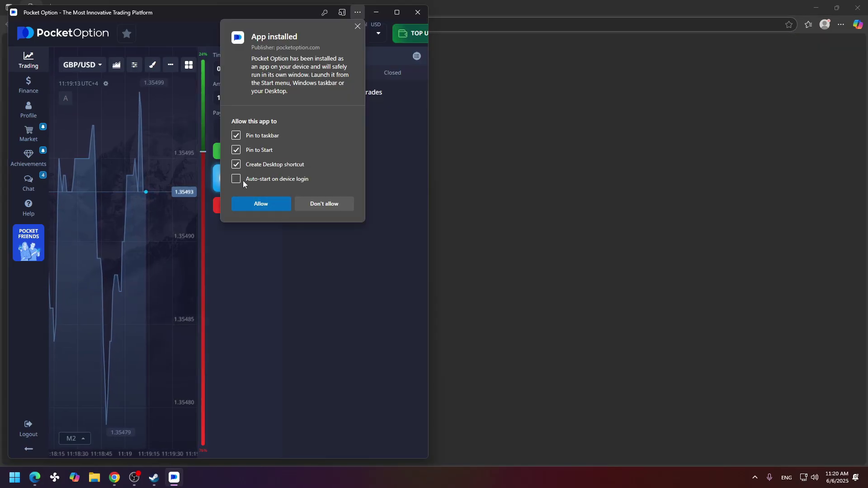
{"action": "left_click", "coordinate": [261, 205]}
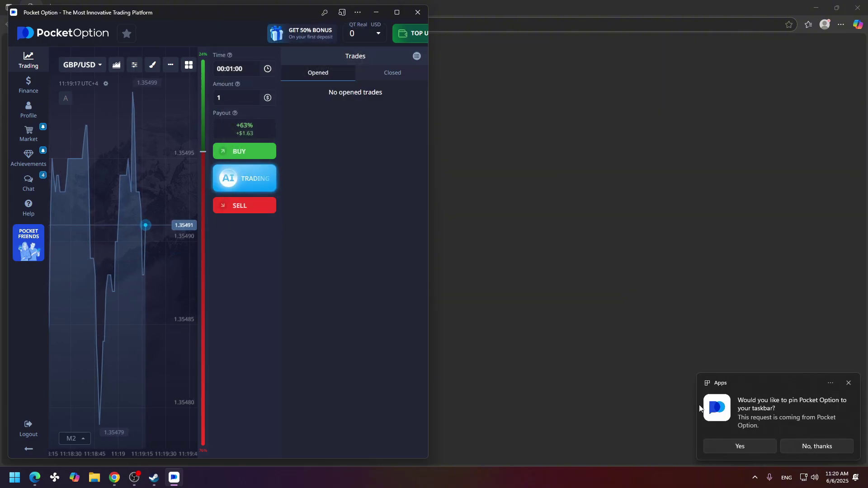
{"action": "key", "text": "super+d"}
{"action": "left_click_drag", "start_coordinate": [424, 251], "coordinate": [543, 340]}
Launch the Pocket Option app from the taskbar into its own GBP/USD chart window
{"action": "left_click", "coordinate": [204, 441]}
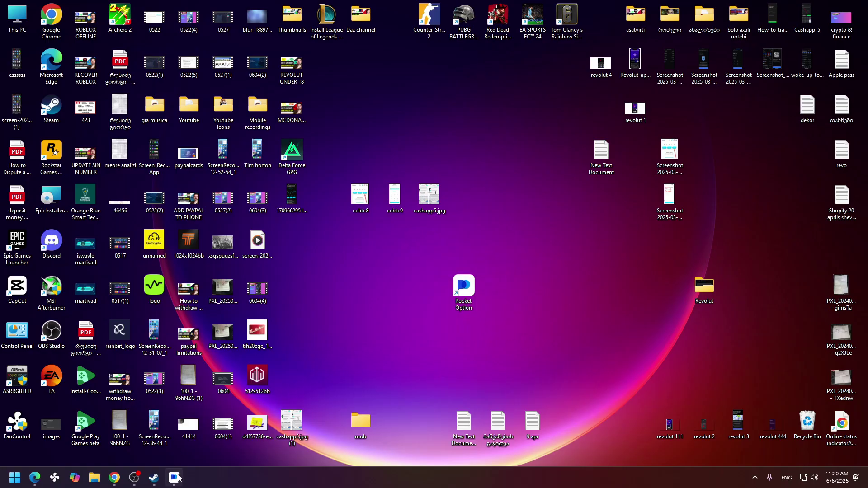
{"action": "left_click", "coordinate": [173, 428]}
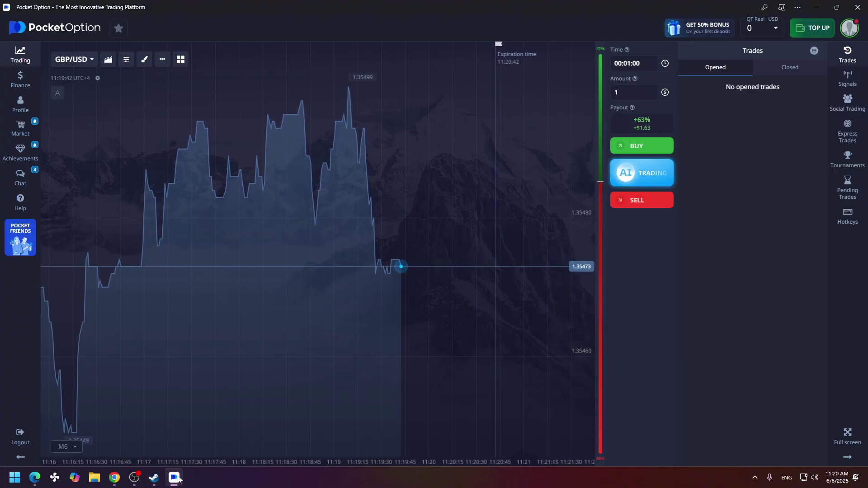
{"action": "left_click", "coordinate": [175, 478]}
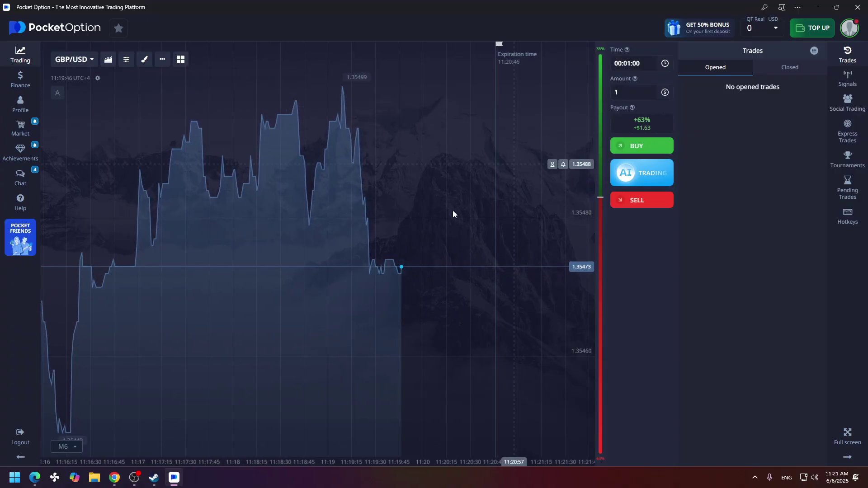
{"action": "scroll", "coordinate": [451, 216], "scroll_direction": "down", "scroll_amount": 2}
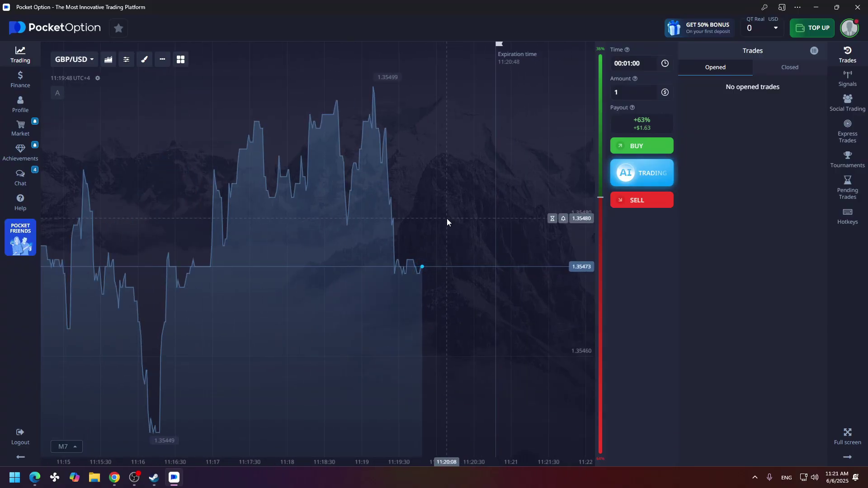